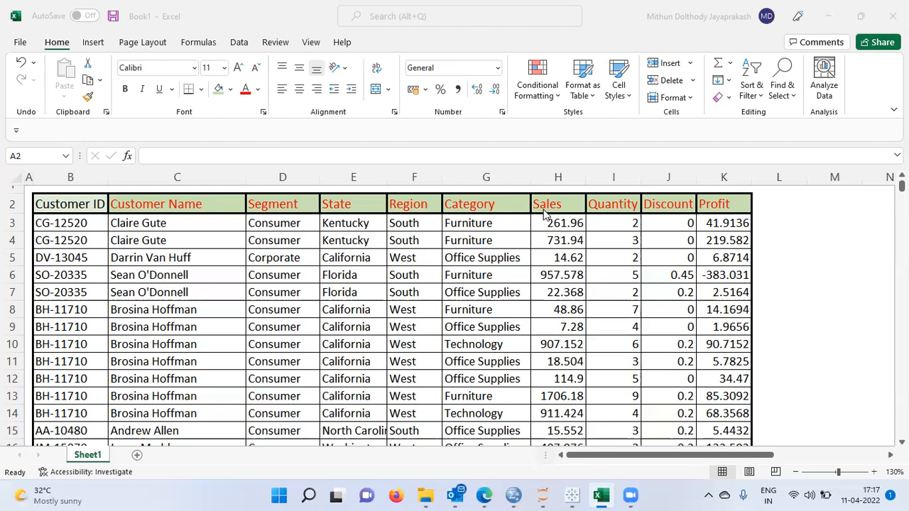
Check the extent of the data table from the Customer ID header down to its last record and back.
left_click(80, 222)
key("Right")
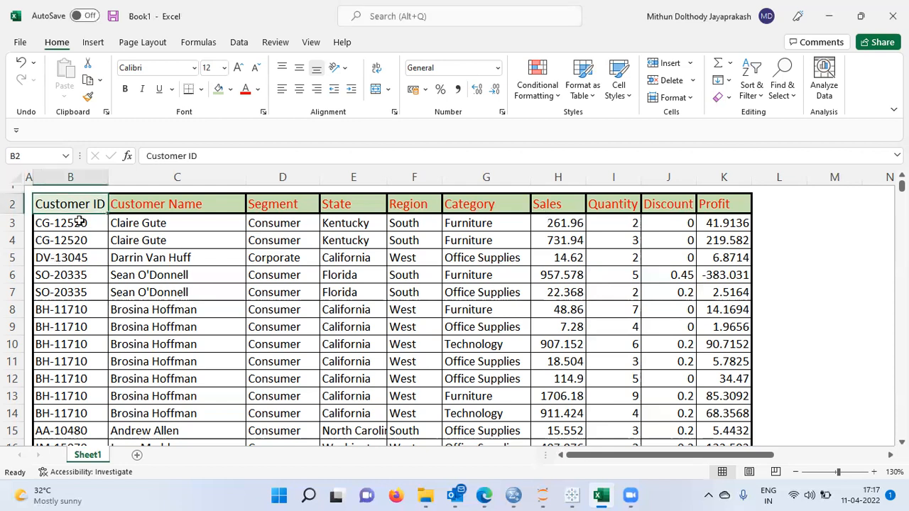
key("ctrl+Down")
key("Left")
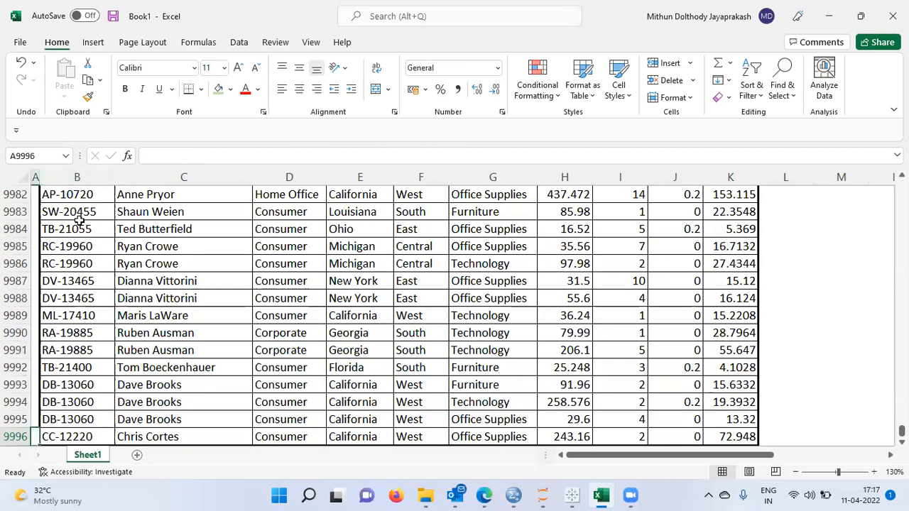
key("Right")
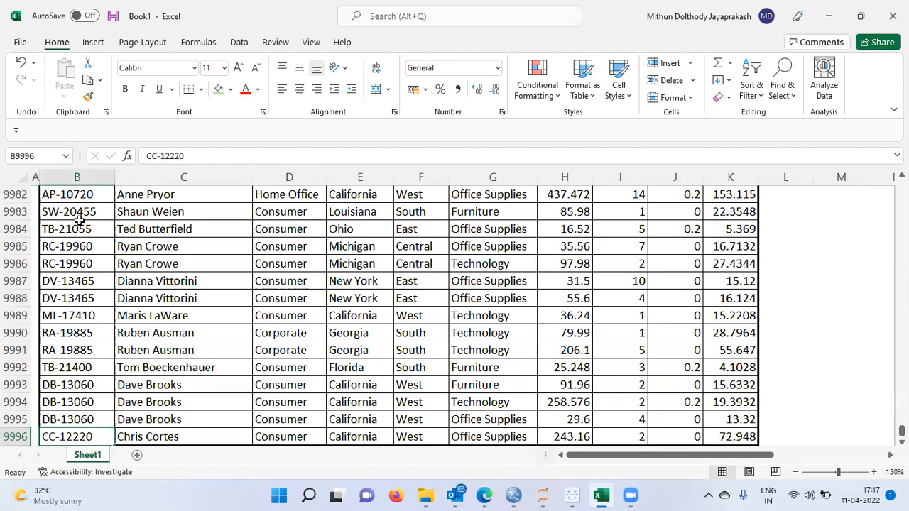
key("ctrl+Up")
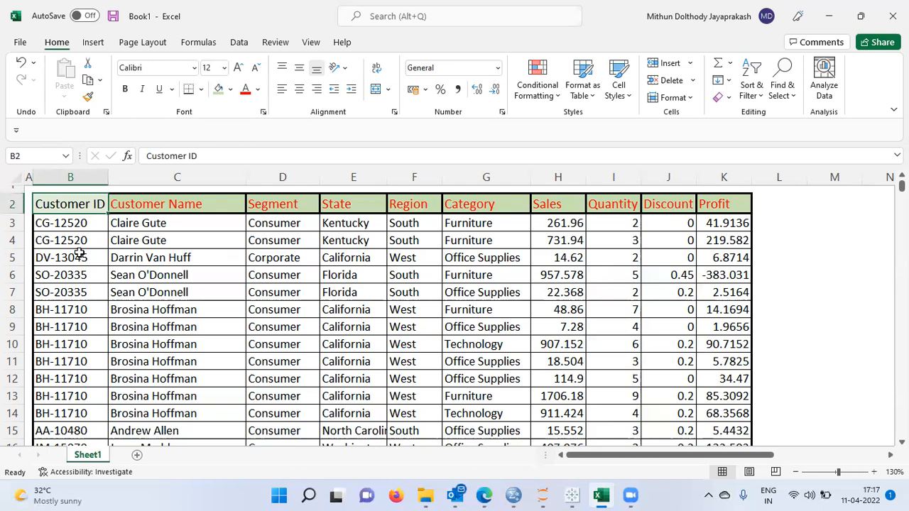
Create a PivotTable on a new worksheet from the whole data range Sheet1!$B$2:$K$9996, headers included.
key("ctrl+shift+Right")
key("ctrl+shift+Down")
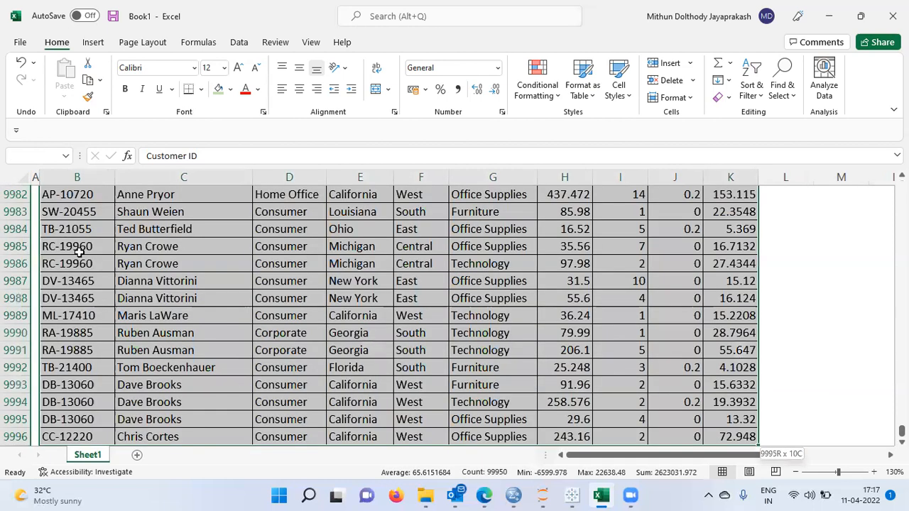
left_click(98, 47)
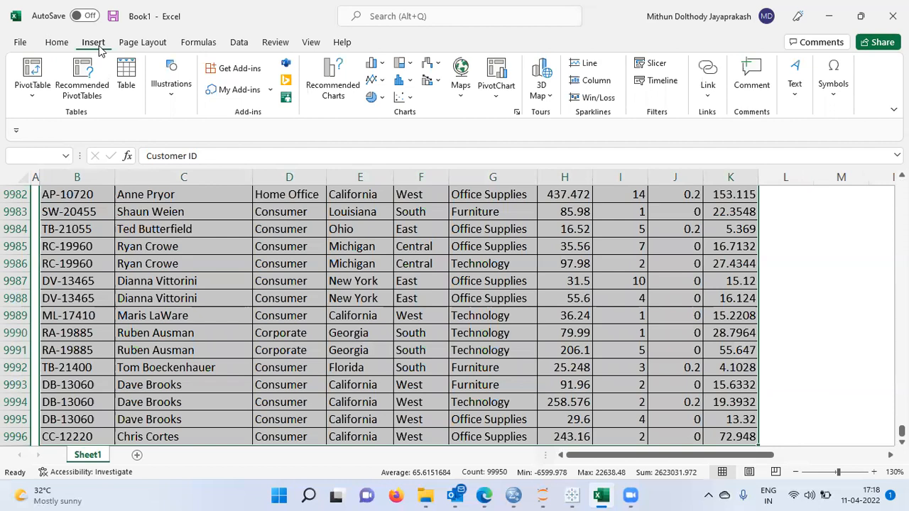
left_click(32, 97)
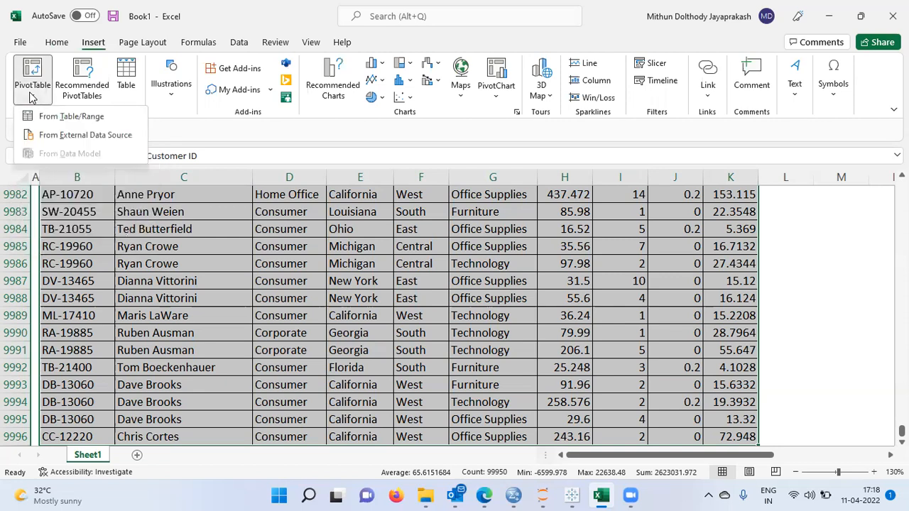
left_click(69, 118)
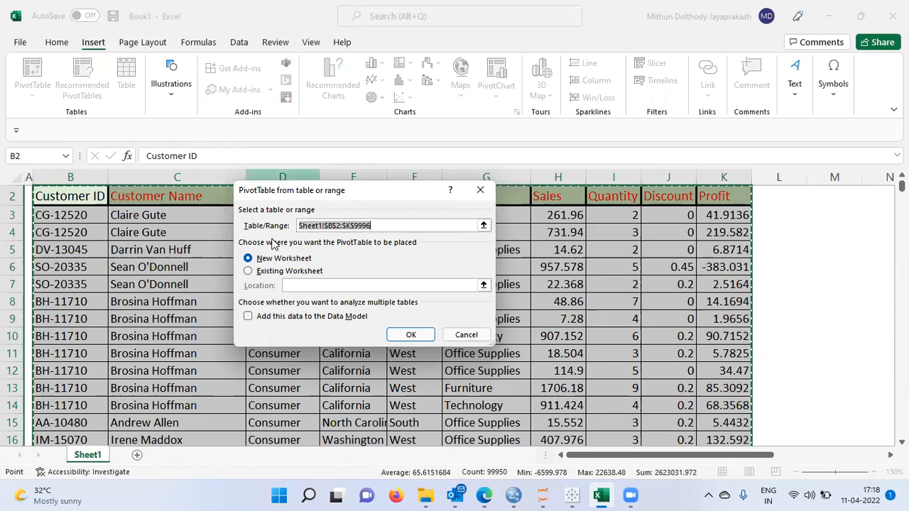
left_click(383, 226)
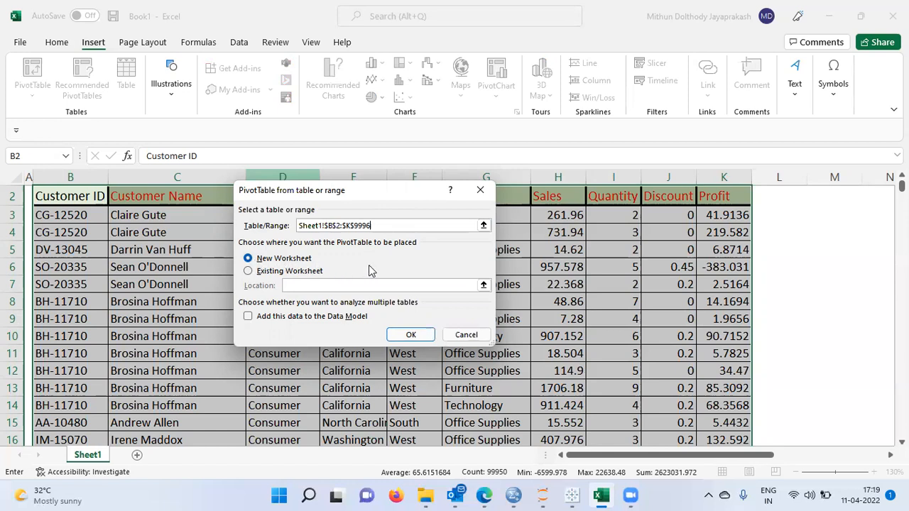
left_click(418, 337)
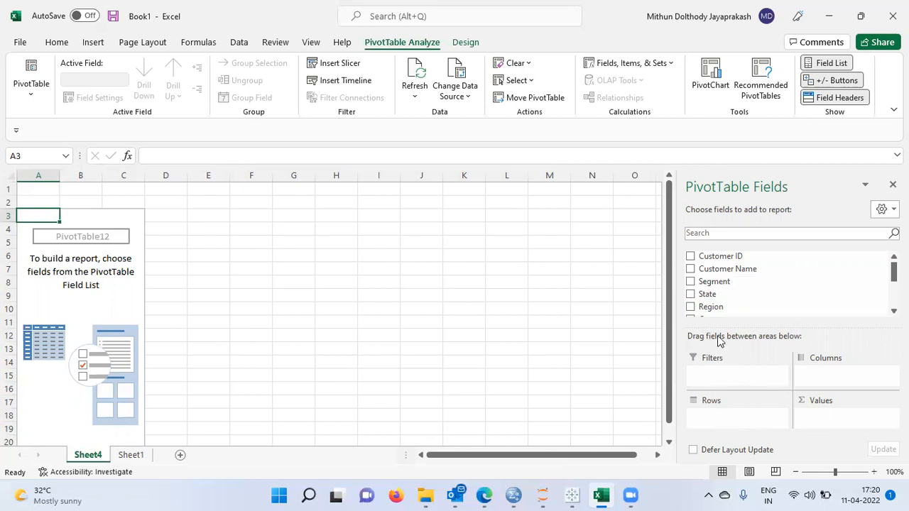
Build the PivotTable with State as rows and Sum of Sales as values, and close the field list.
left_click_drag(713, 298, 733, 420)
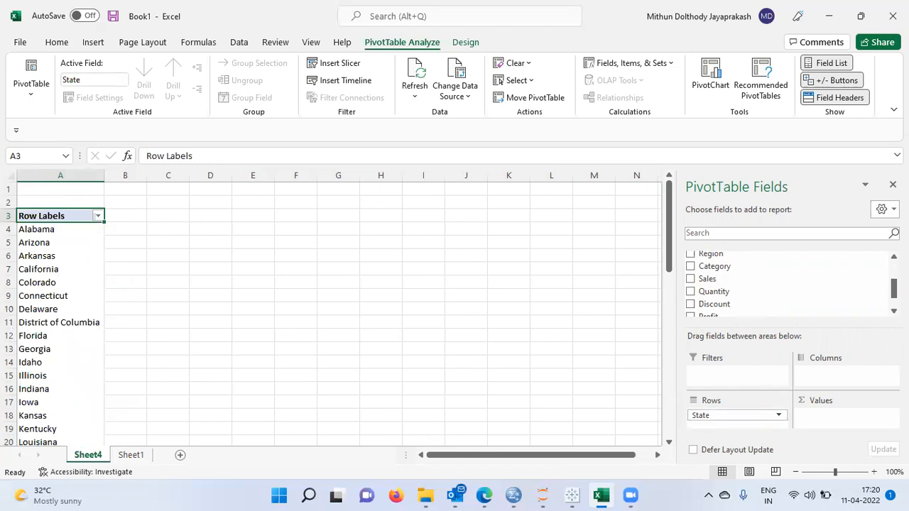
scroll(787, 286, "up", 2)
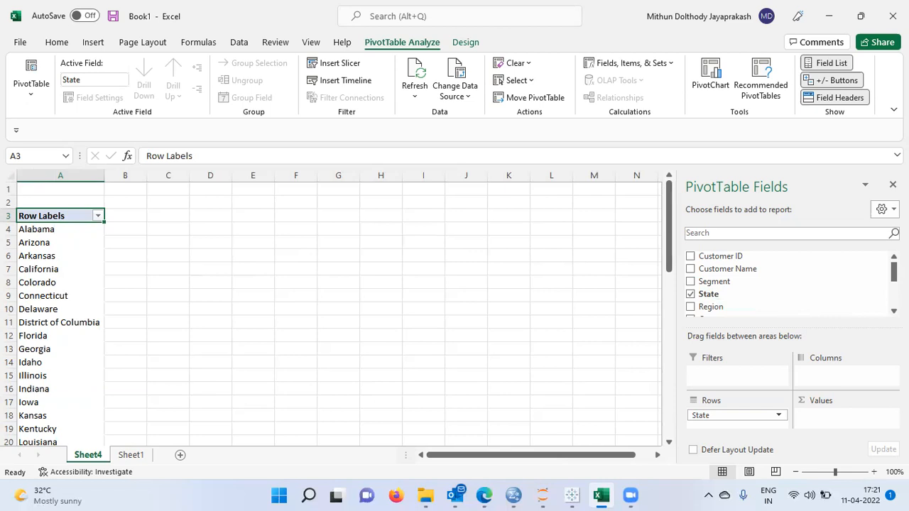
scroll(789, 284, "down", 5)
scroll(788, 284, "down", 1)
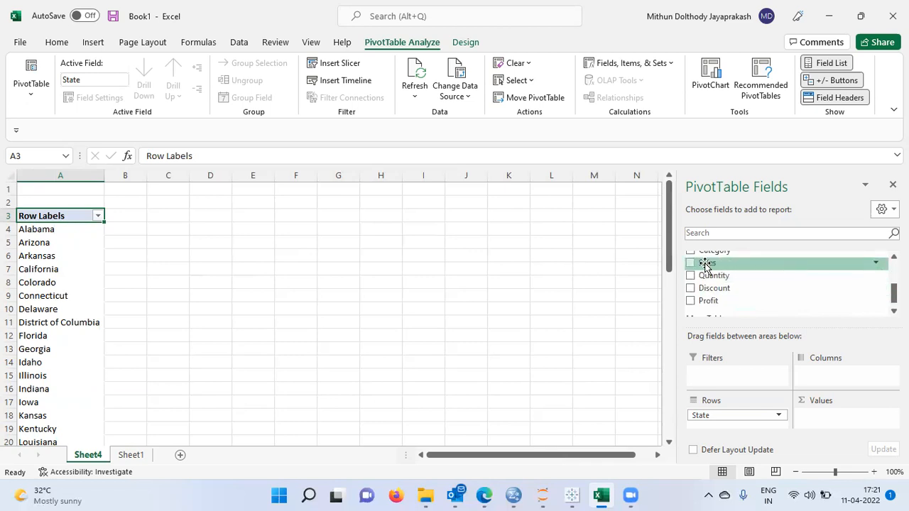
left_click_drag(706, 265, 824, 419)
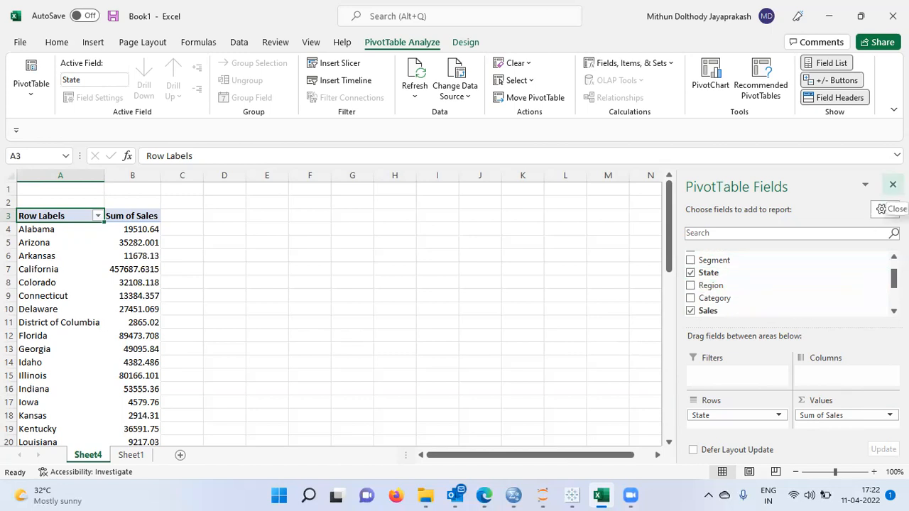
left_click(892, 184)
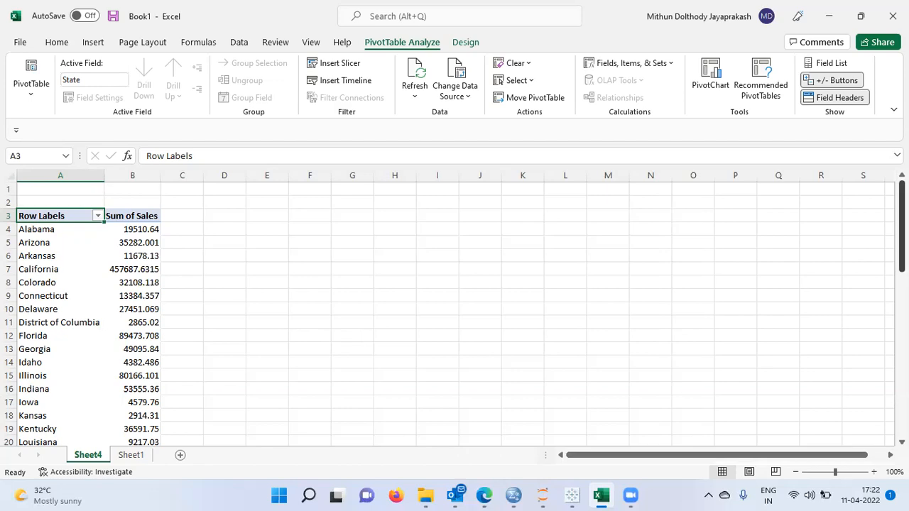
Filter the State row labels to the top 10 items by Sum of Sales.
mouse_move(900, 201)
left_mouse_down()
mouse_move(901, 364)
mouse_move(901, 208)
left_mouse_up()
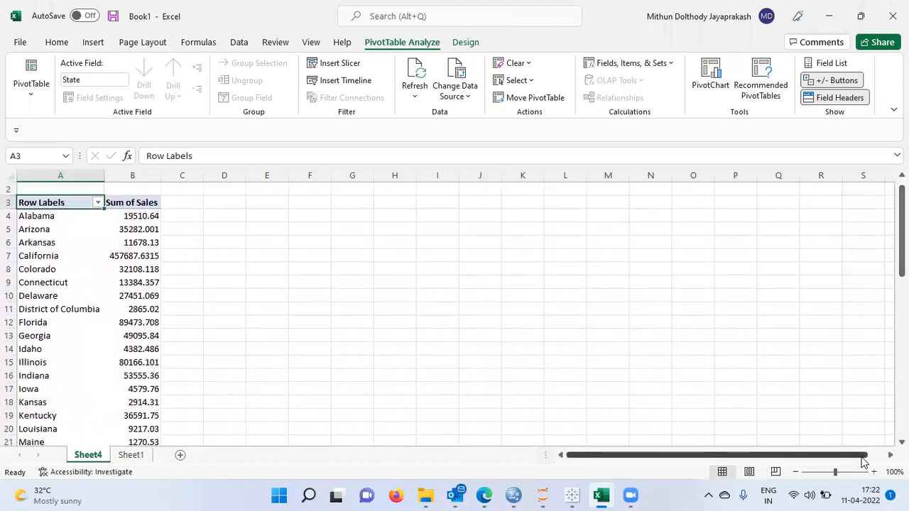
left_click(876, 473)
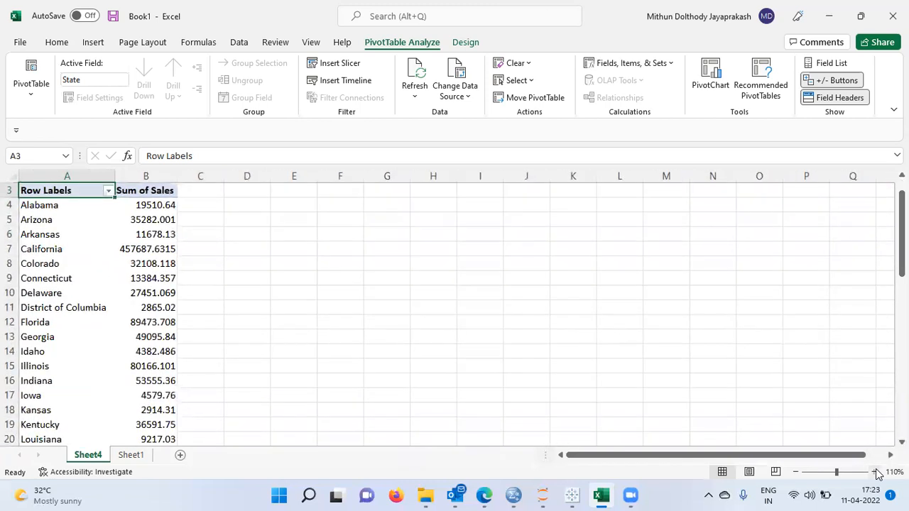
left_click(876, 473)
left_click(876, 473)
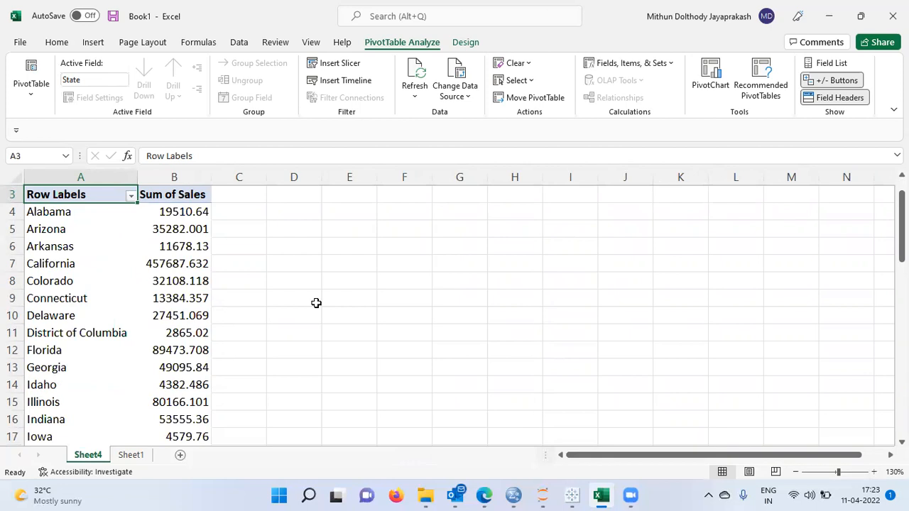
left_click(131, 196)
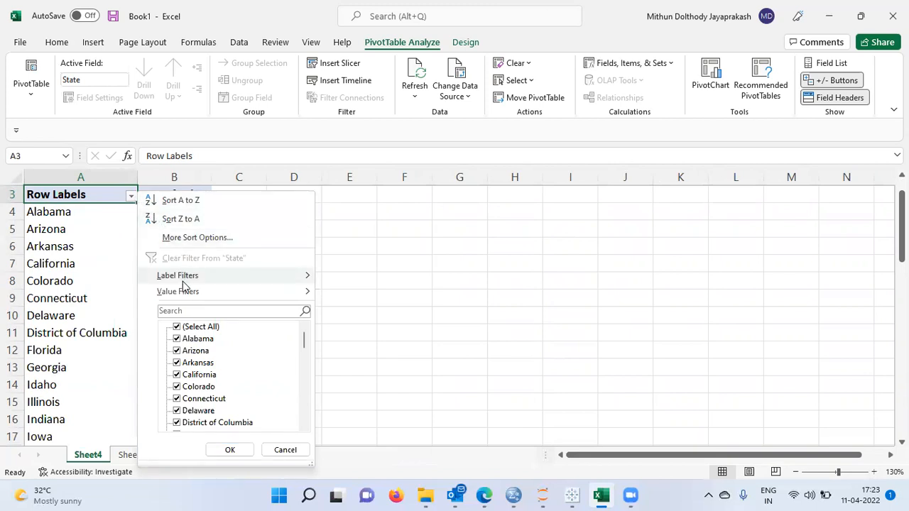
mouse_move(184, 293)
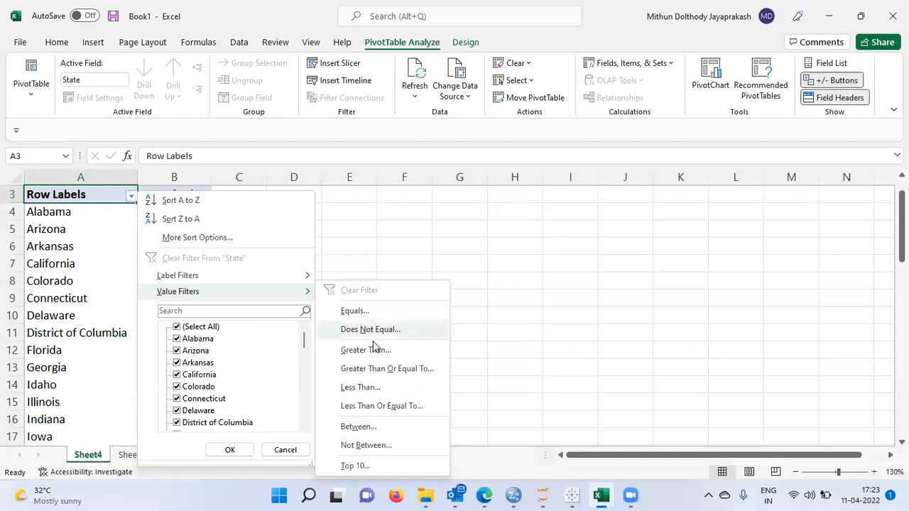
left_click(372, 471)
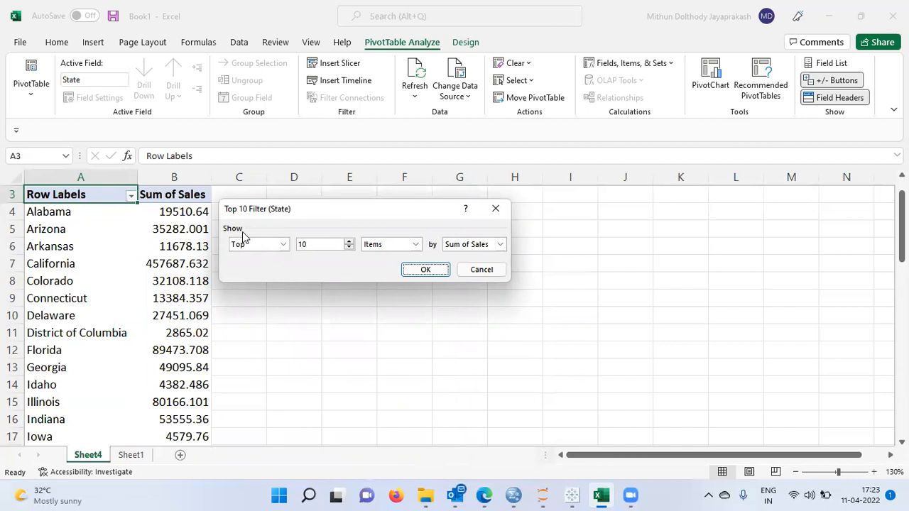
left_click(283, 245)
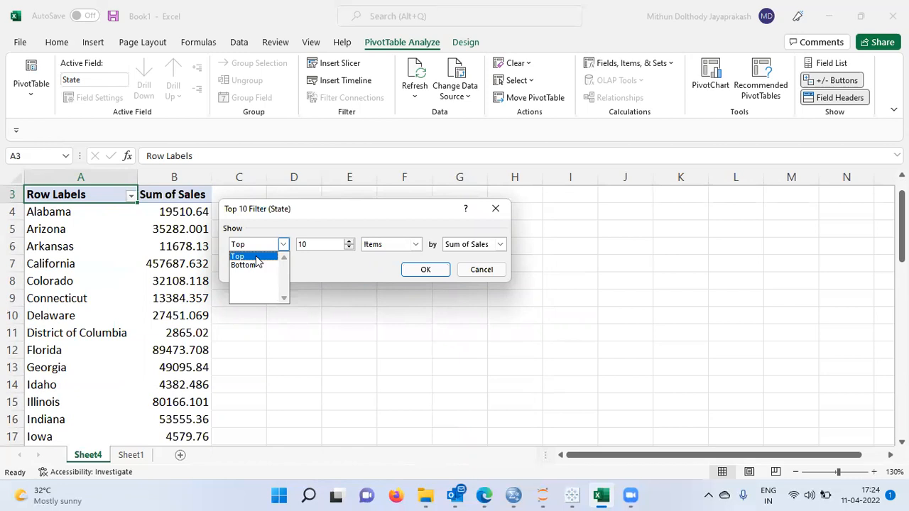
left_click(256, 257)
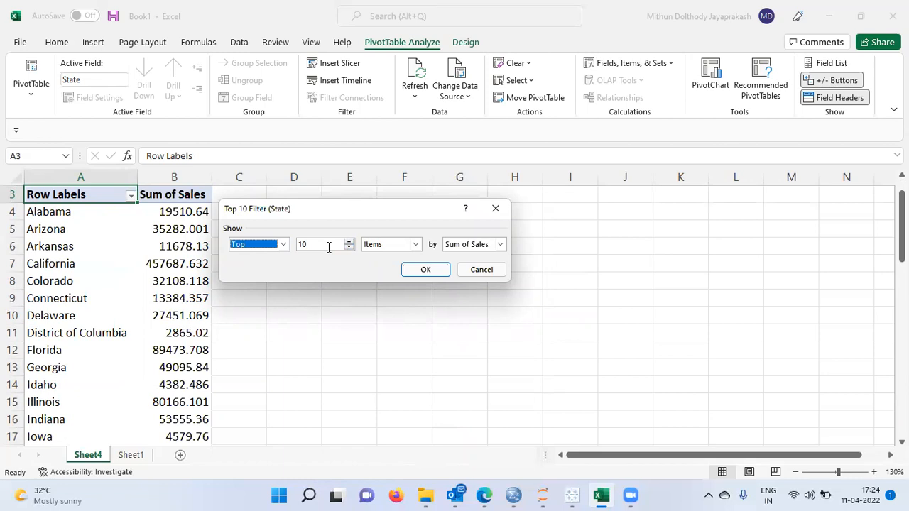
left_click(426, 271)
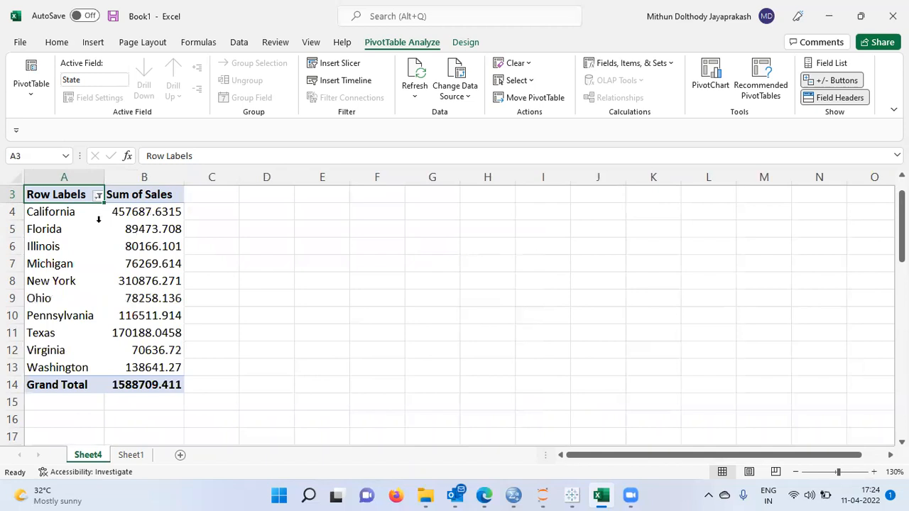
Sort the filtered states in descending order by Sum of Sales.
left_click_drag(72, 215, 80, 359)
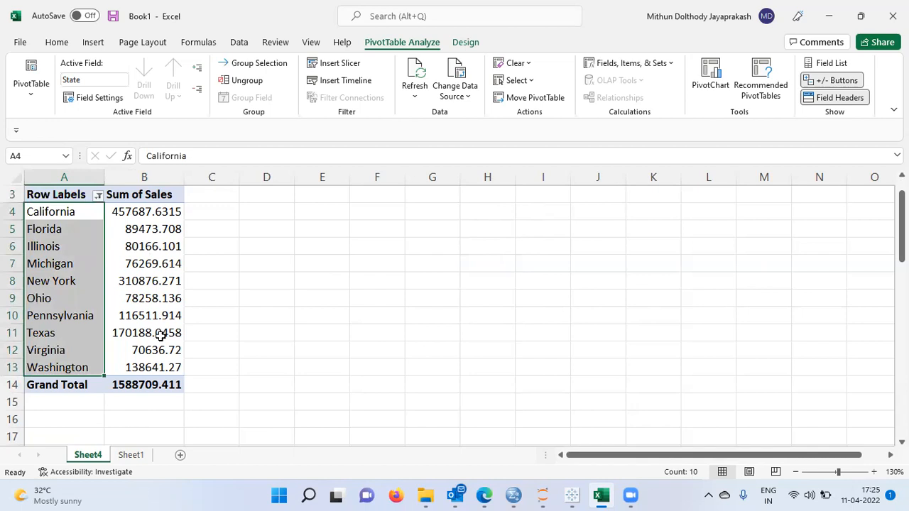
mouse_move(159, 365)
left_click(99, 197)
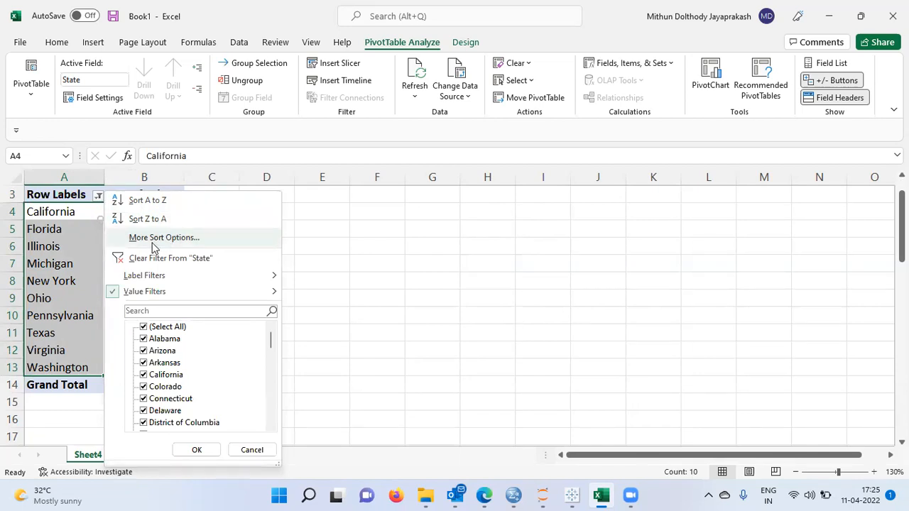
left_click(160, 238)
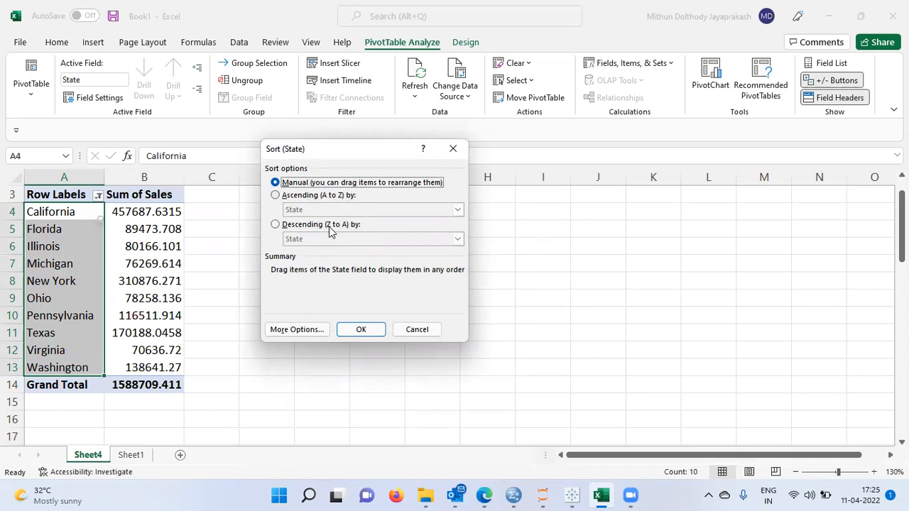
left_click(277, 225)
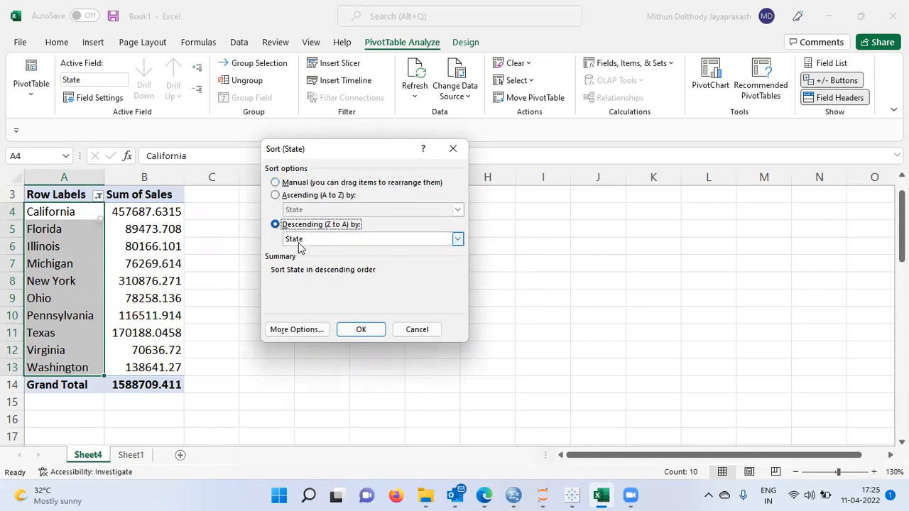
left_click(458, 240)
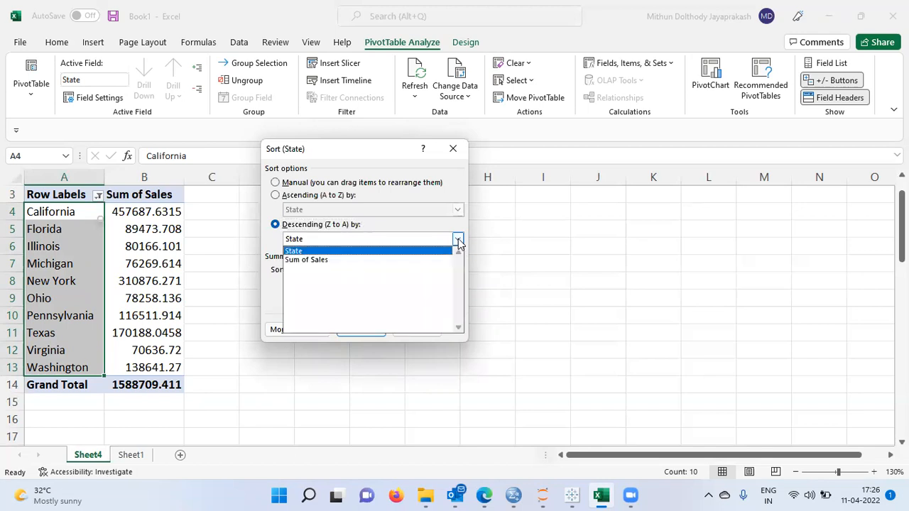
left_click(324, 260)
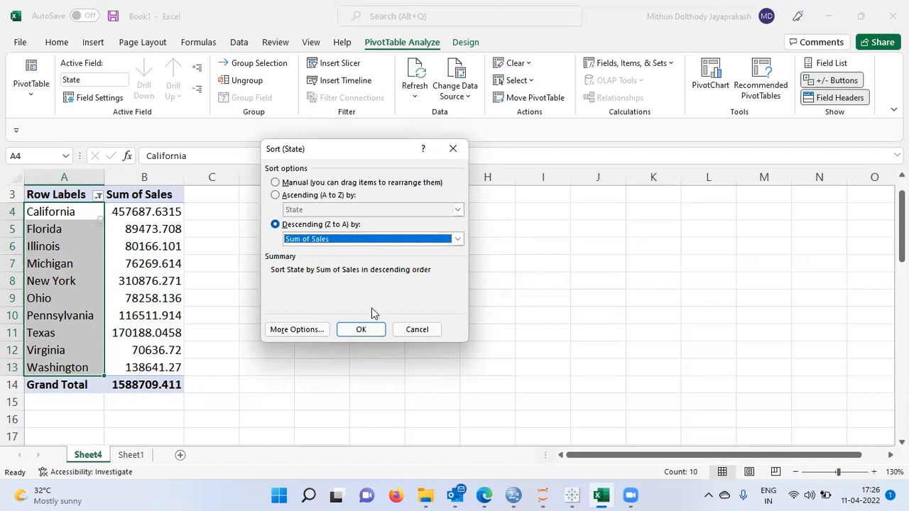
left_click(361, 331)
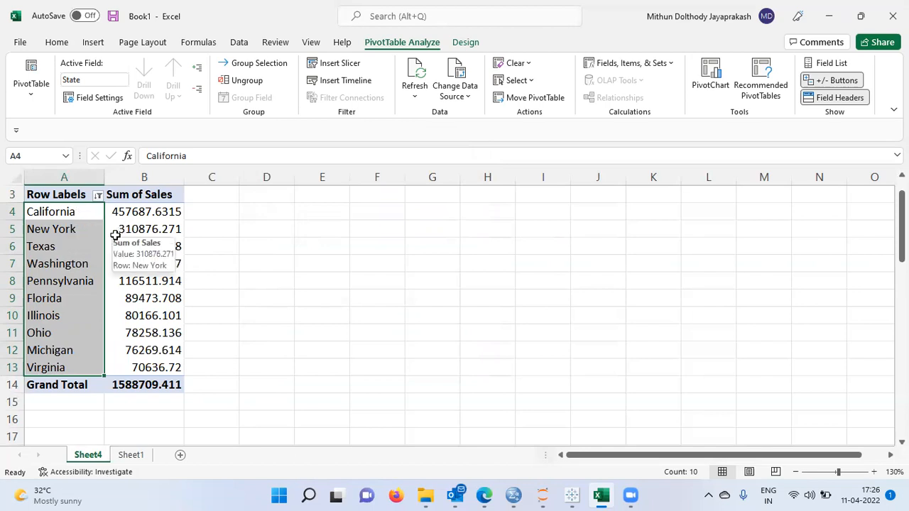
Show the field list again for the State and Sales PivotTable.
left_click(75, 231)
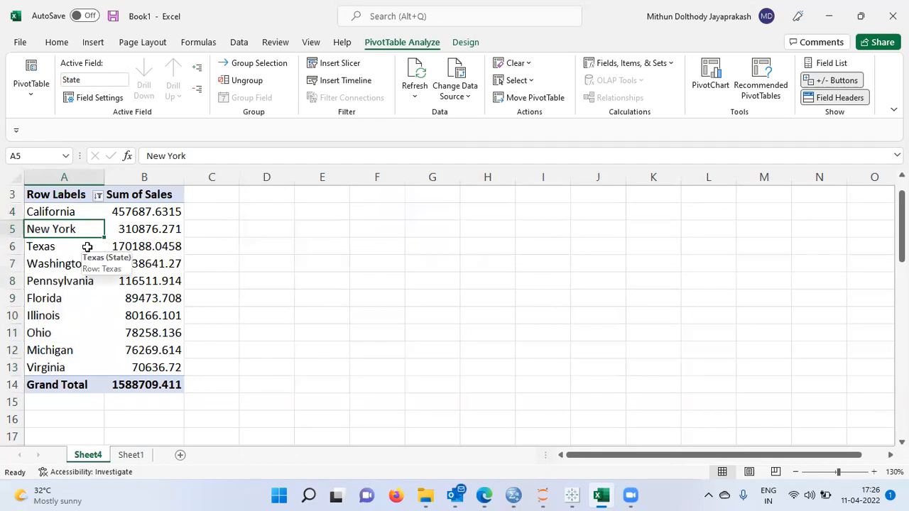
left_click(61, 248)
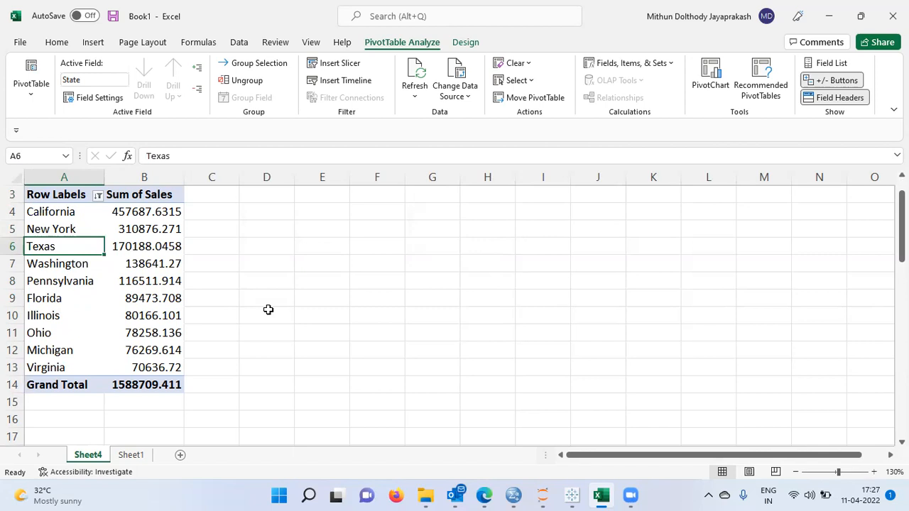
right_click(75, 252)
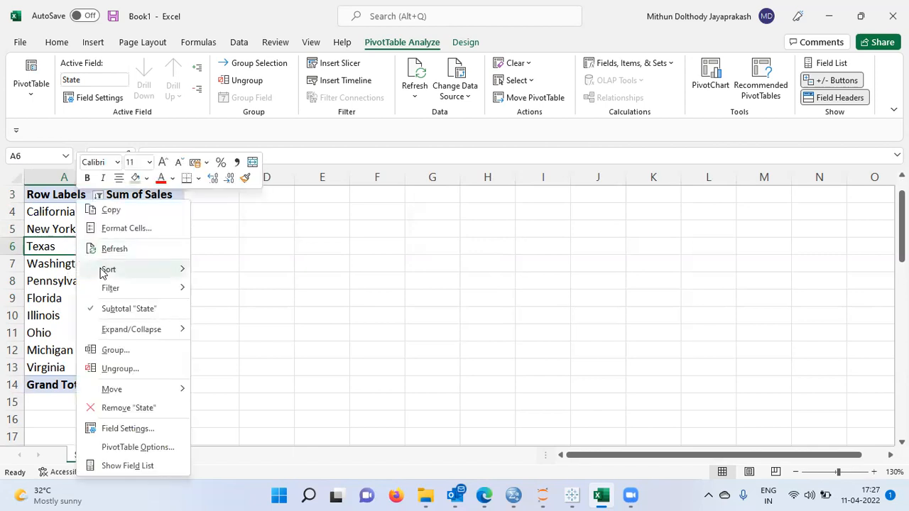
left_click(130, 466)
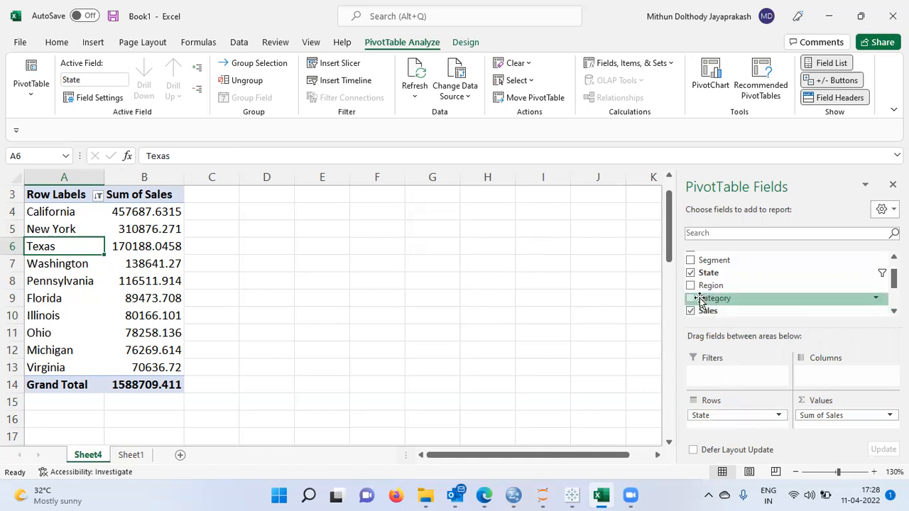
Add the Category field to the PivotTable's columns, and examine the grand totals by state and by category.
left_click_drag(735, 300, 826, 378)
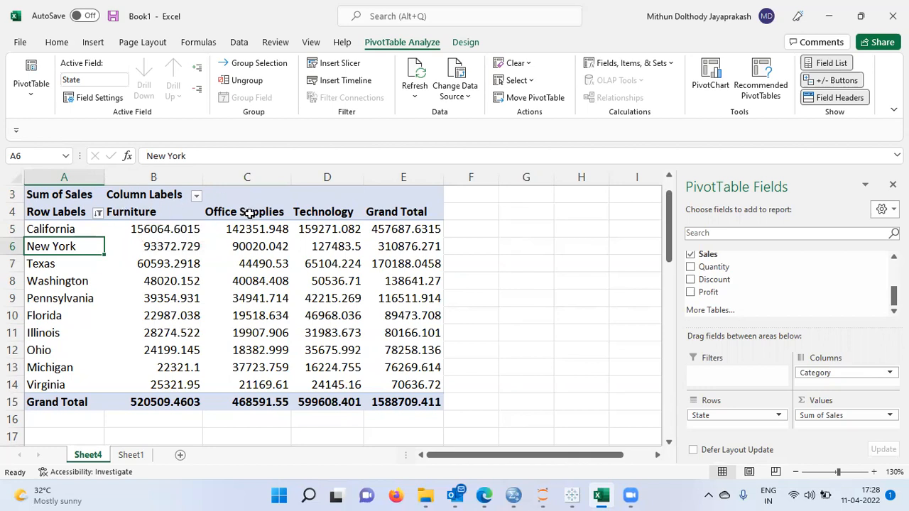
left_click(318, 211)
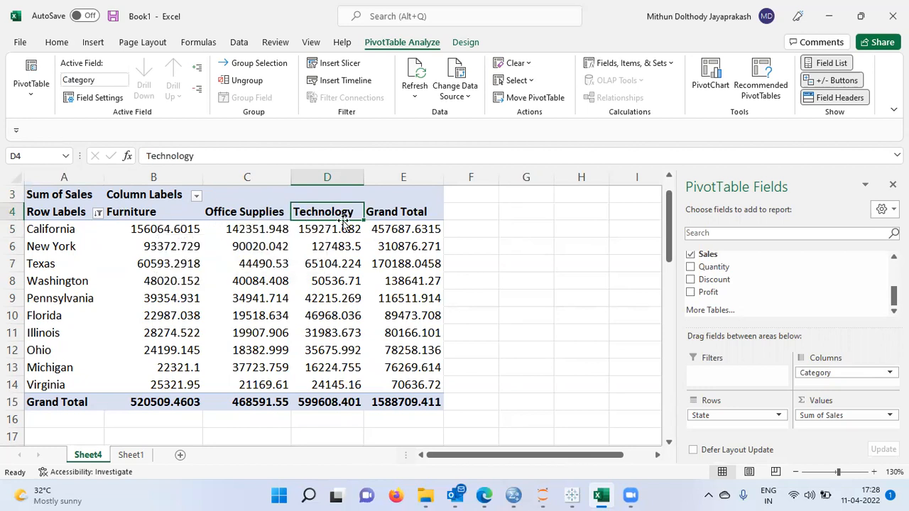
left_click(416, 212)
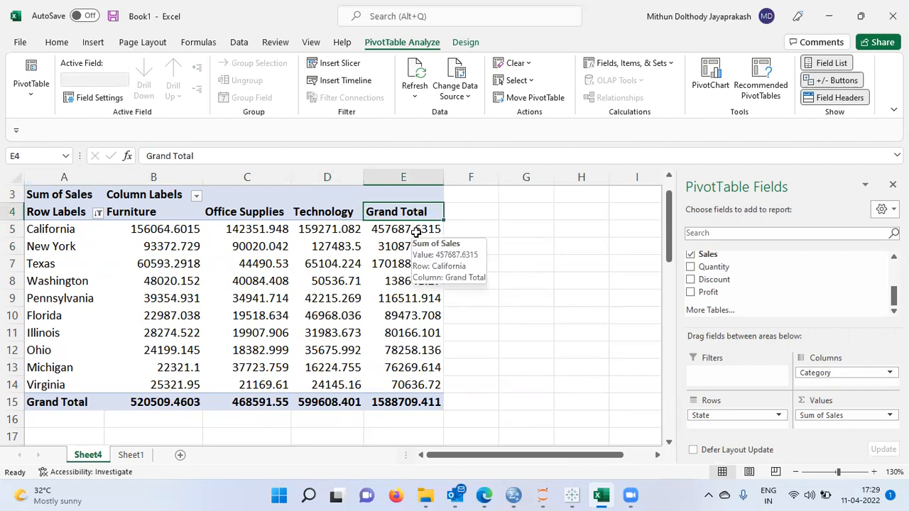
left_click(416, 233)
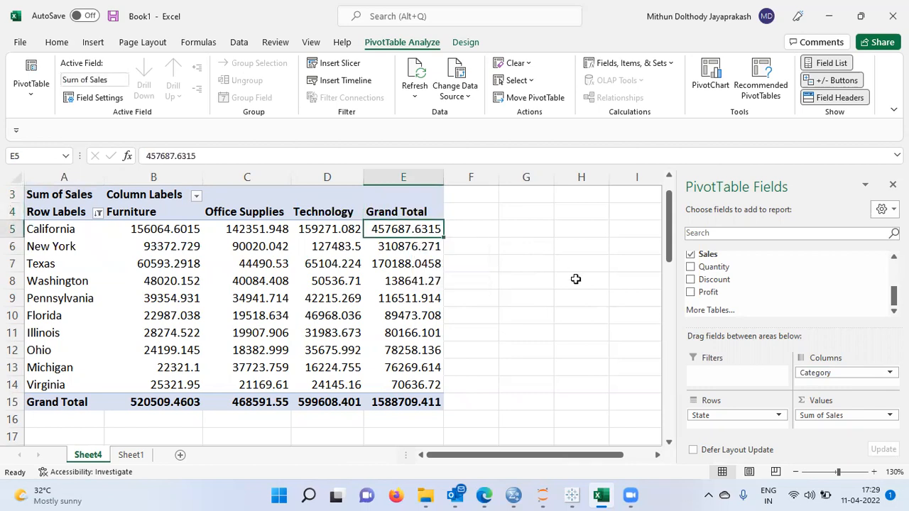
left_click(428, 243)
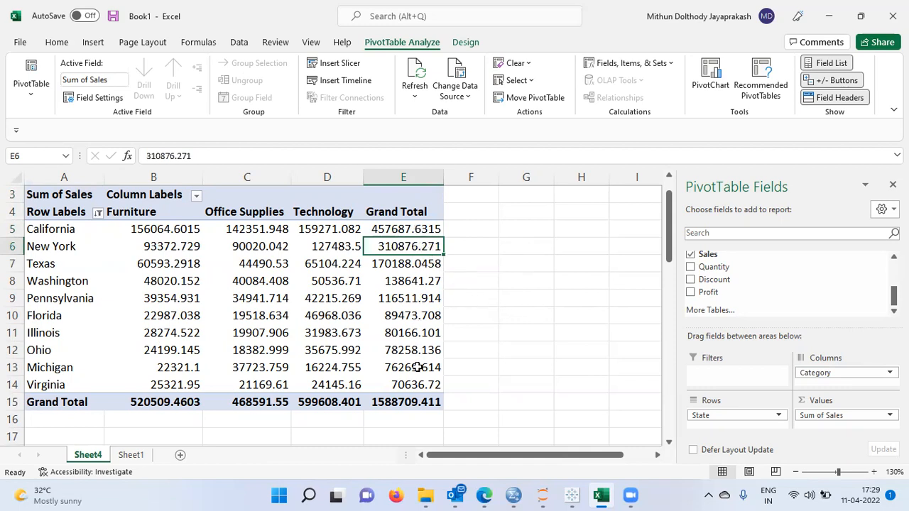
left_click(162, 402)
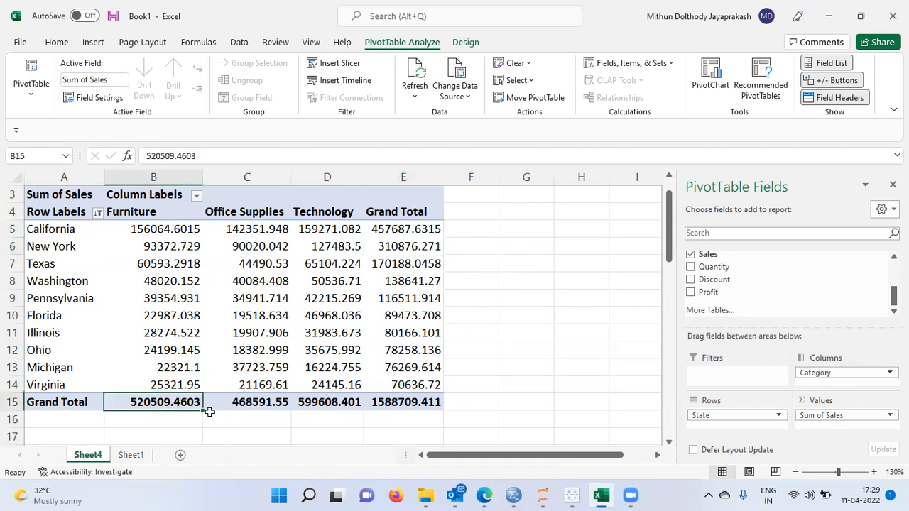
mouse_move(169, 402)
left_click(246, 402)
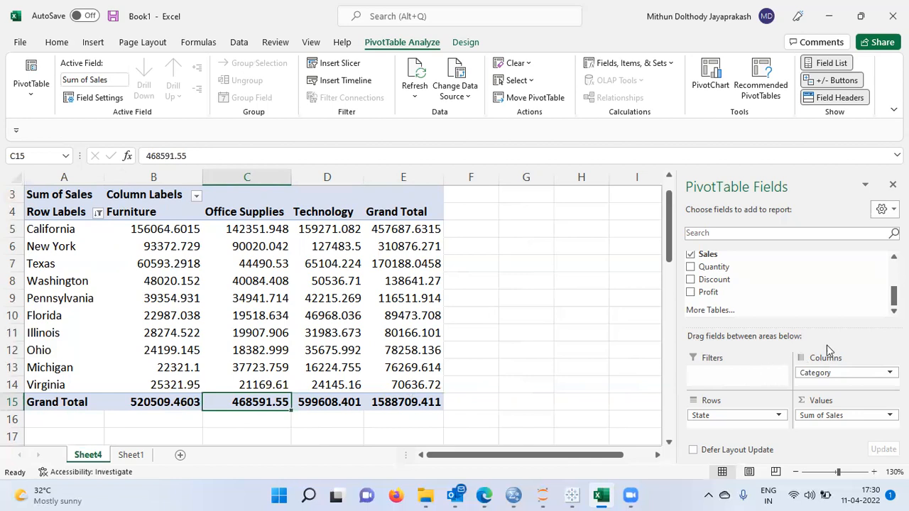
Add the Region field as a report filter for the PivotTable and close the field list.
scroll(782, 284, "up", 3)
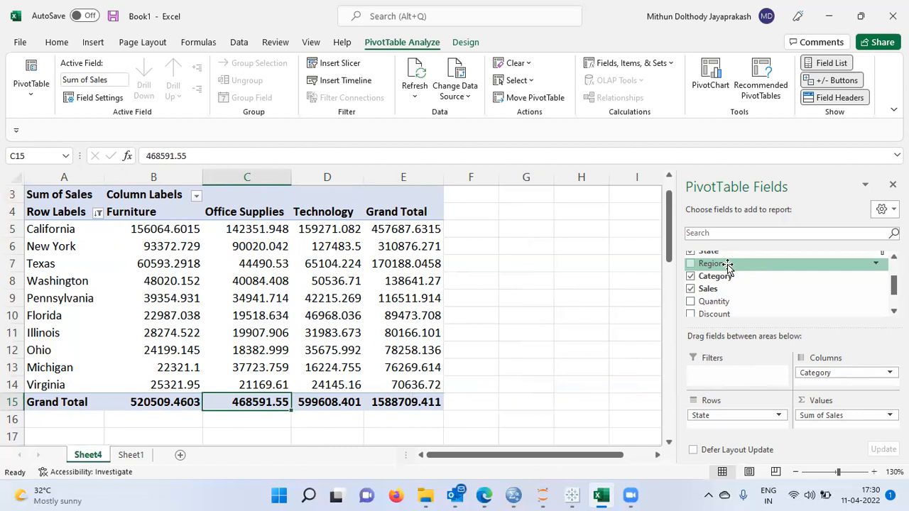
left_click_drag(725, 264, 716, 378)
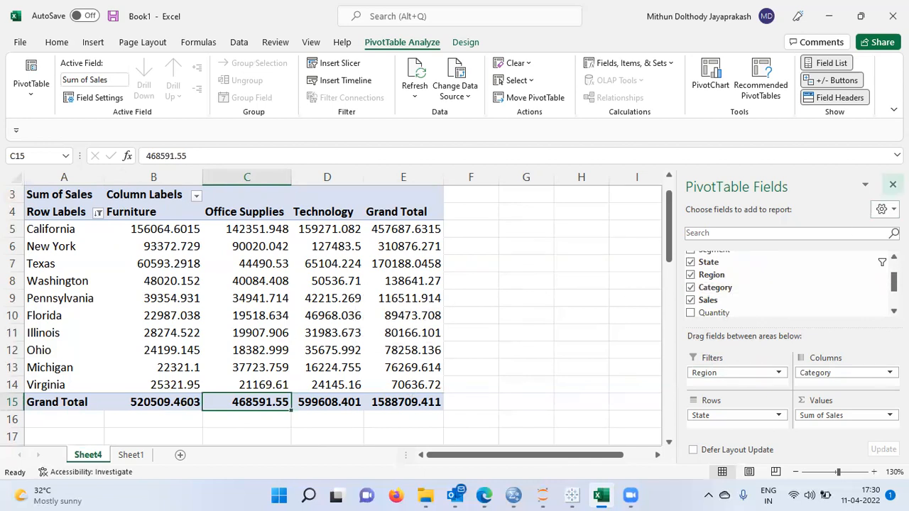
left_click(893, 184)
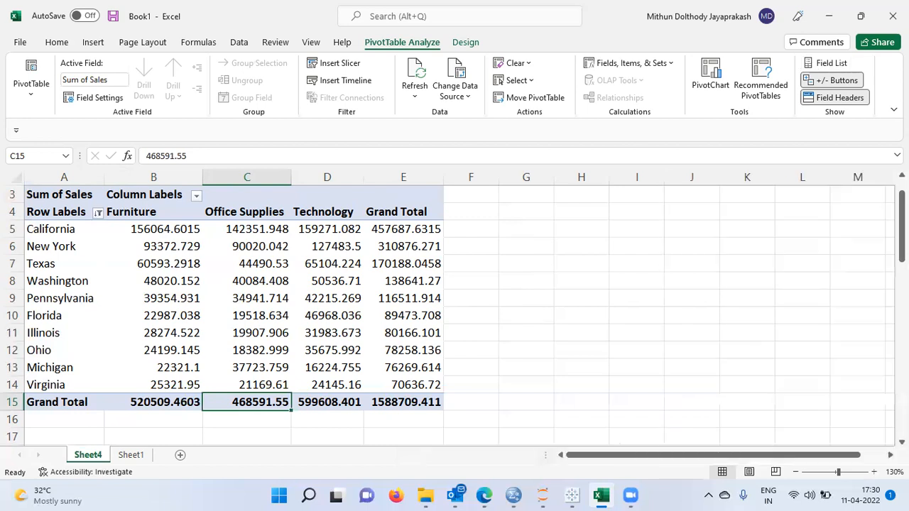
scroll(455, 316, "up", 1)
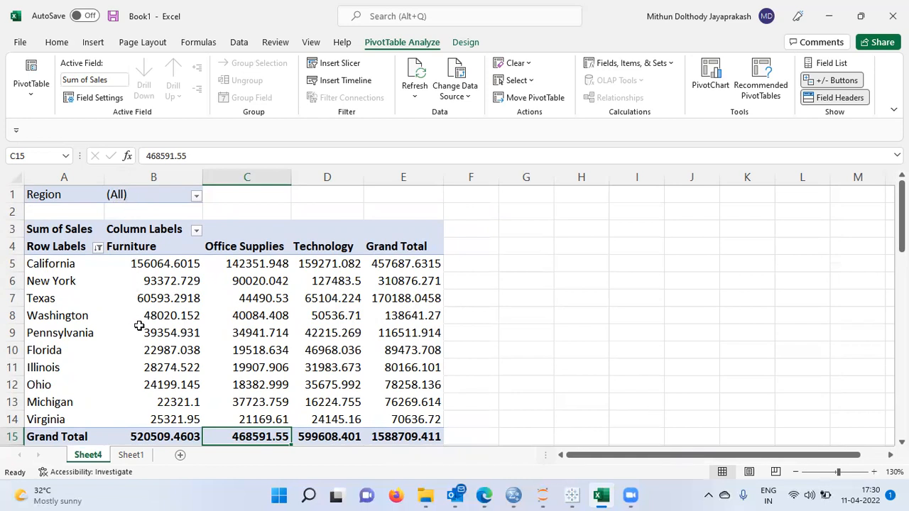
mouse_move(143, 349)
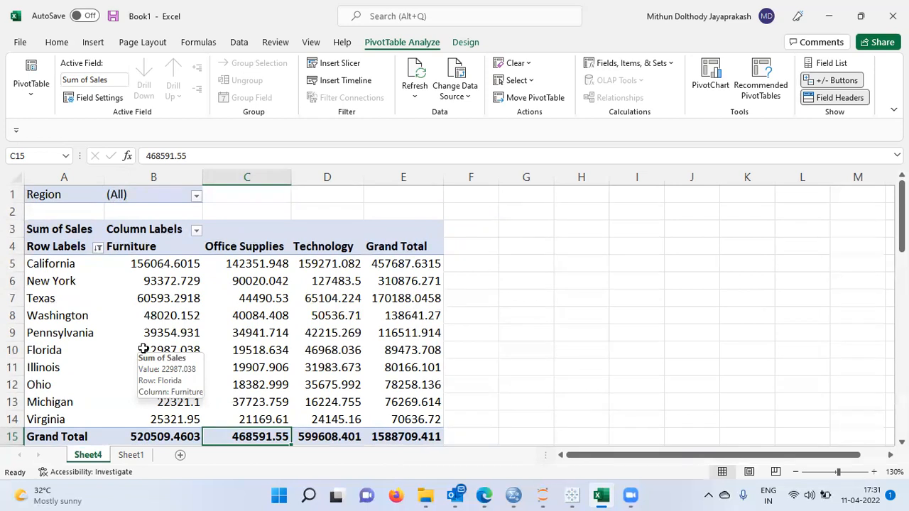
Filter the PivotTable report to the Central region.
left_click(197, 197)
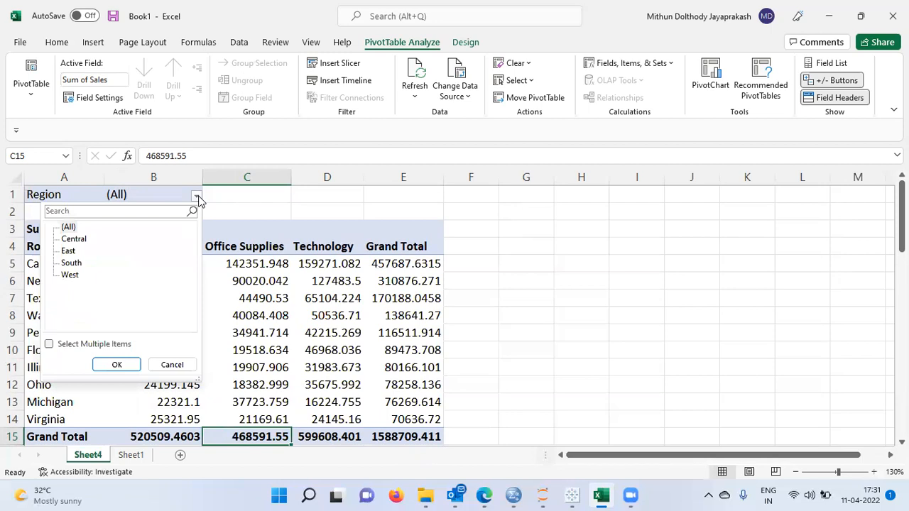
left_click(74, 239)
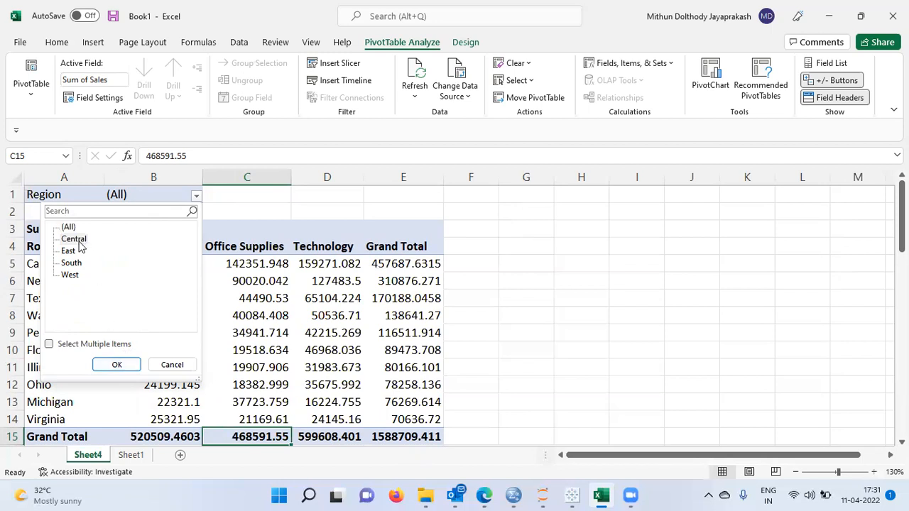
left_click(74, 240)
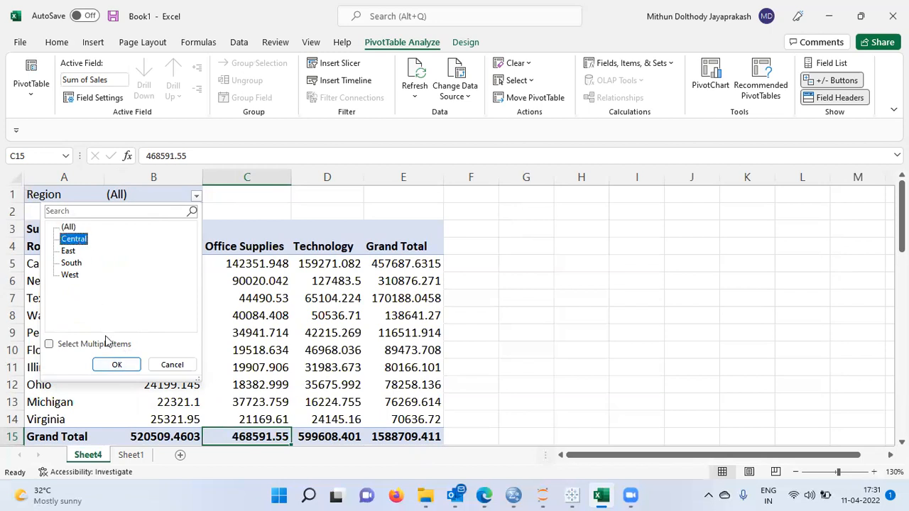
left_click(113, 365)
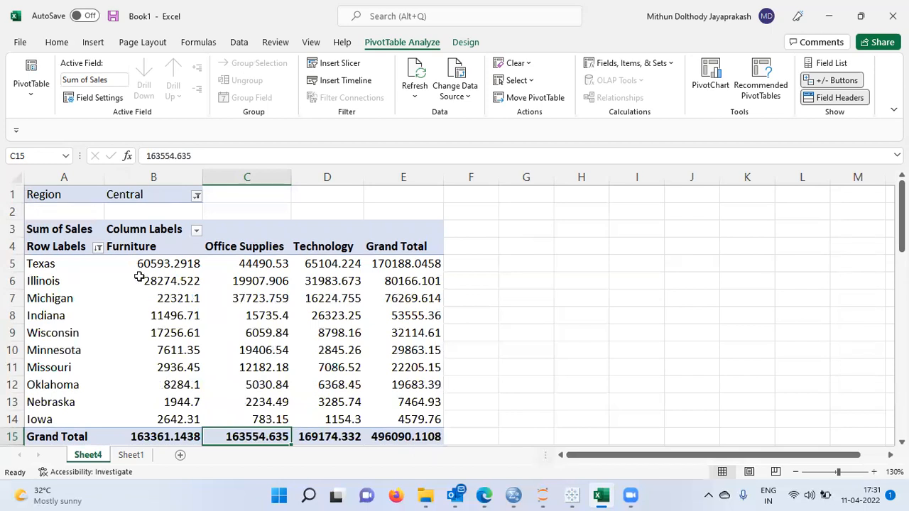
Switch the Region report filter to West.
left_click(197, 198)
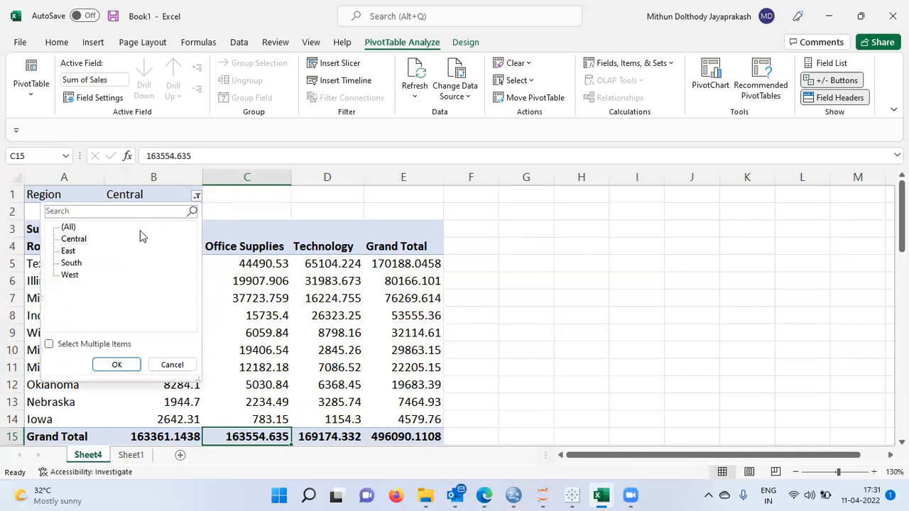
left_click(71, 277)
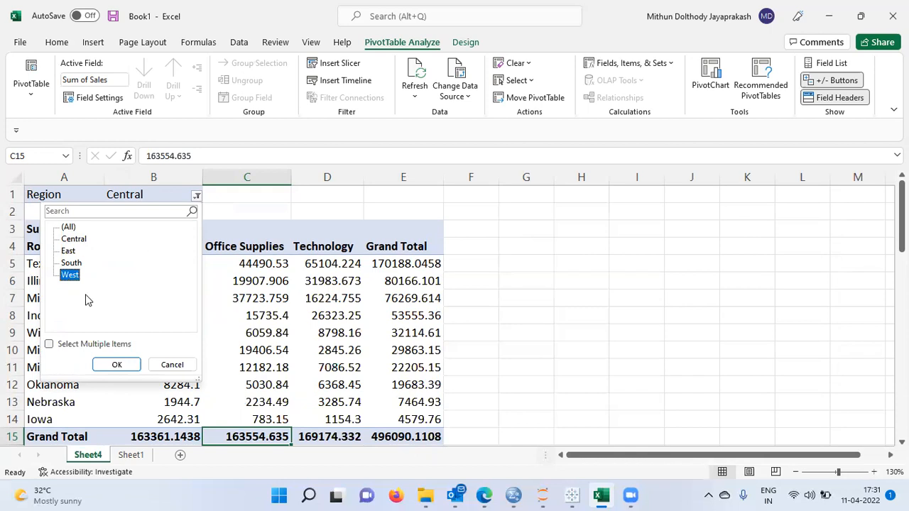
left_click(117, 365)
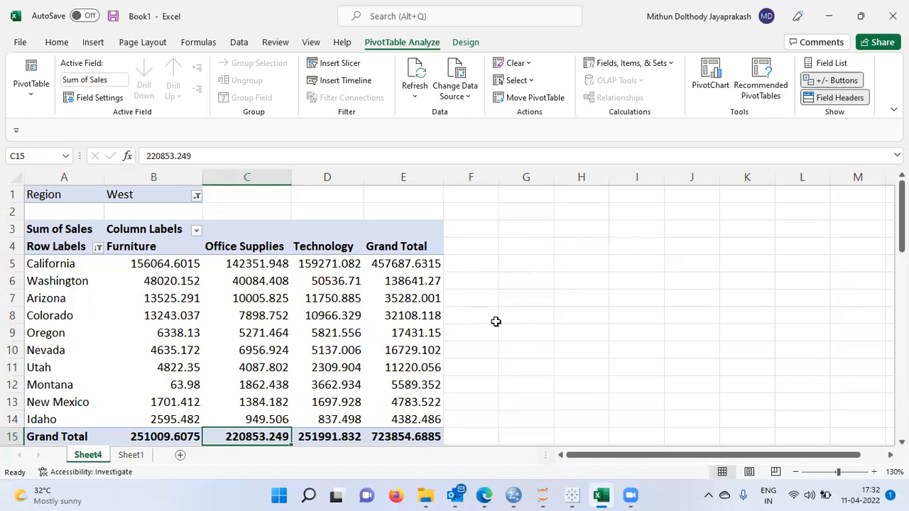
Allow multiple items in the Region filter and apply Central together with West.
left_click(197, 197)
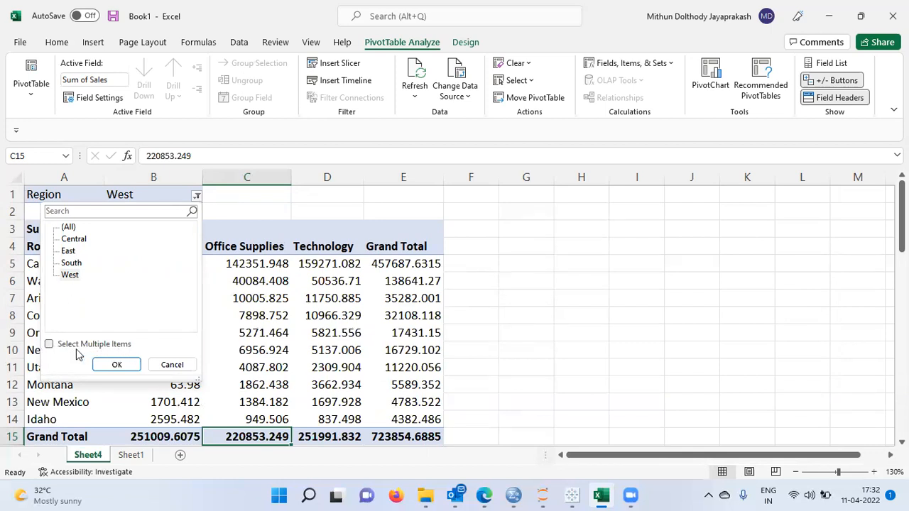
left_click(49, 344)
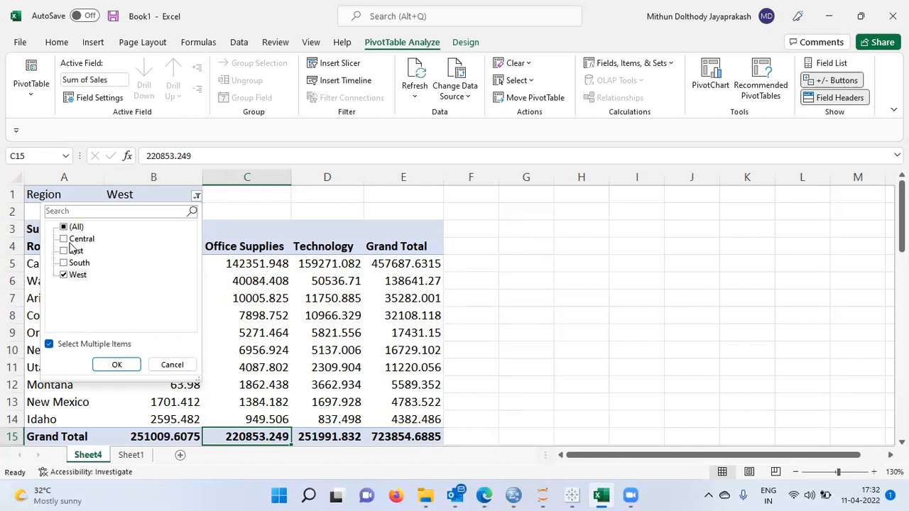
left_click(65, 240)
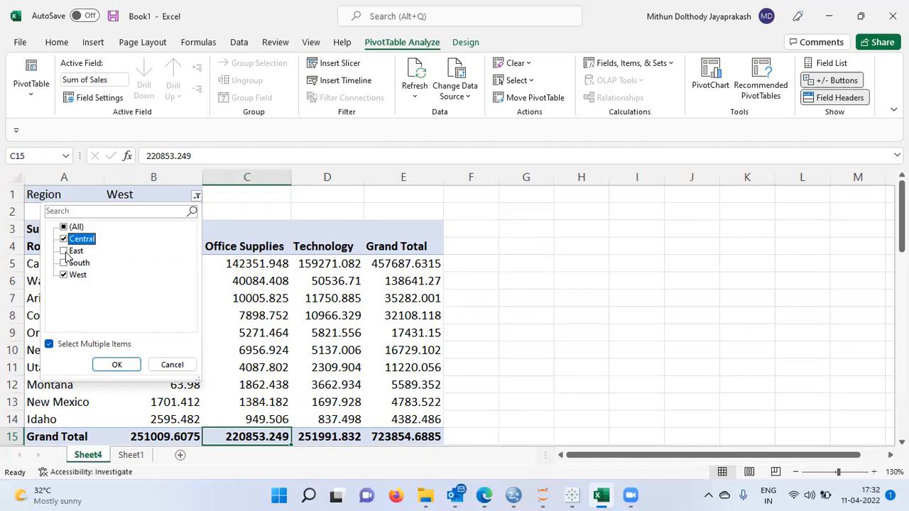
left_click(64, 252)
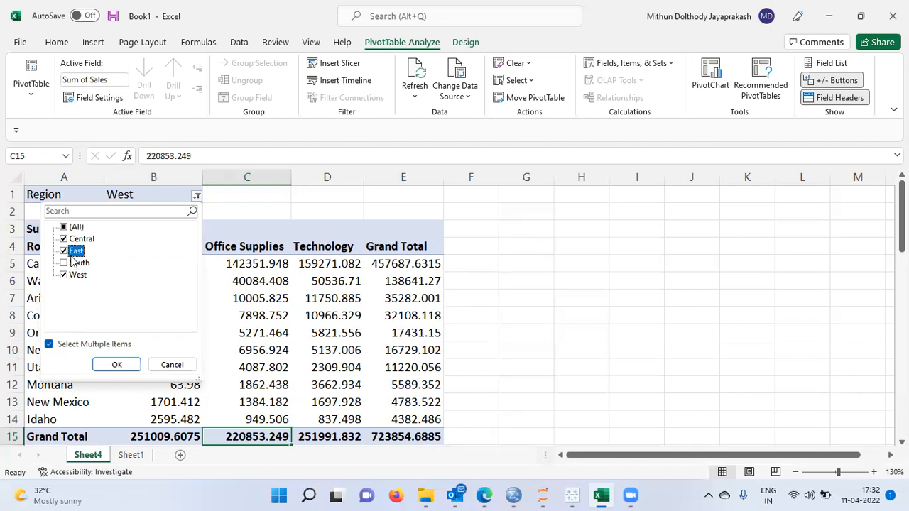
left_click(64, 252)
left_click(117, 365)
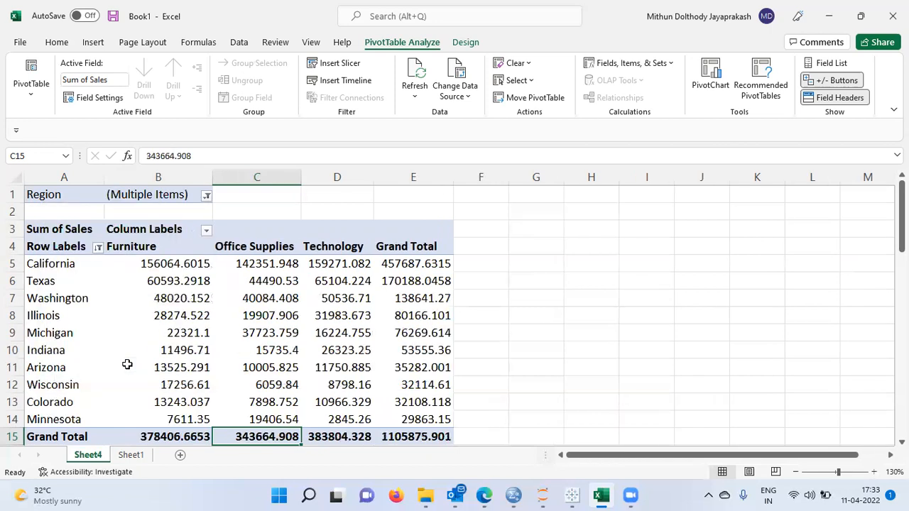
Examine the filtered state rows and category columns, and check which regions are selected in the Region filter.
mouse_move(127, 364)
mouse_move(167, 358)
mouse_move(54, 280)
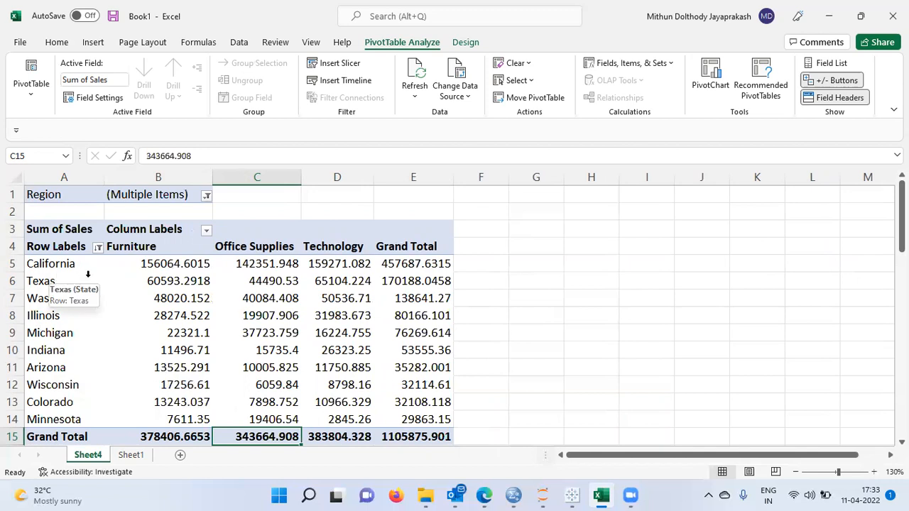
mouse_move(171, 248)
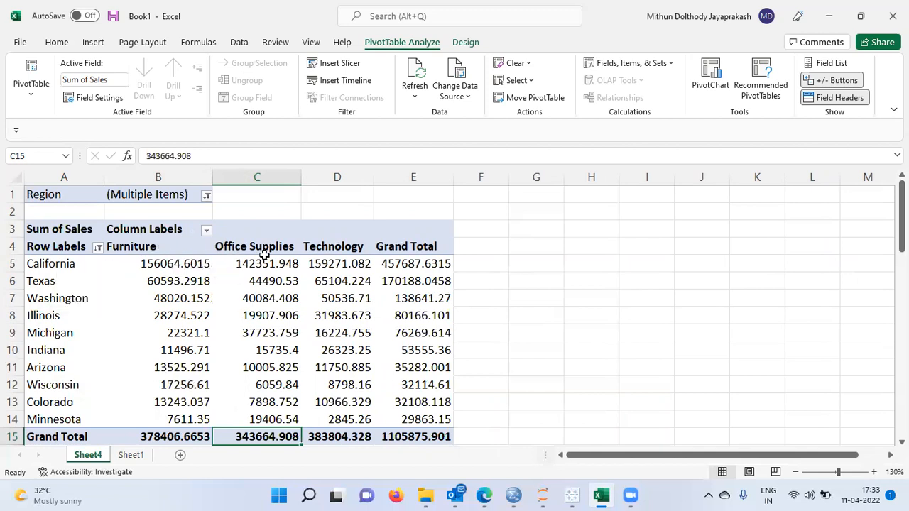
left_click(206, 196)
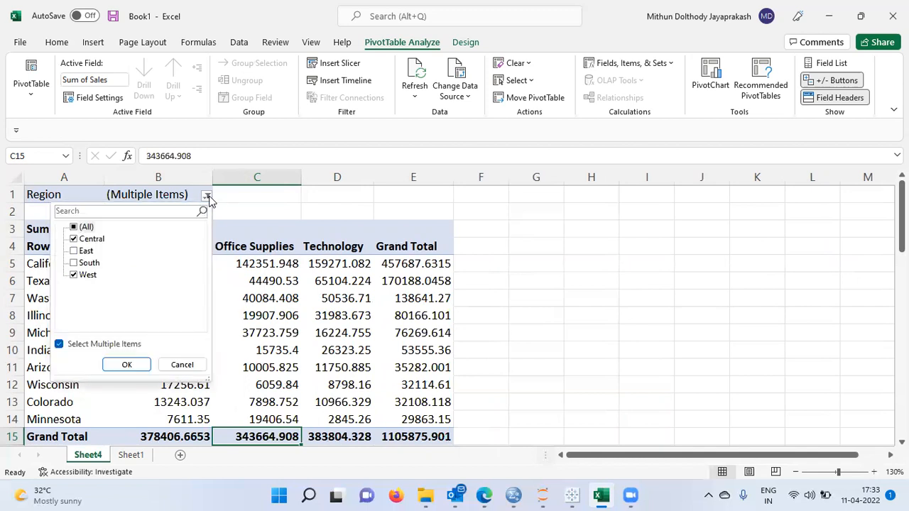
left_click(127, 364)
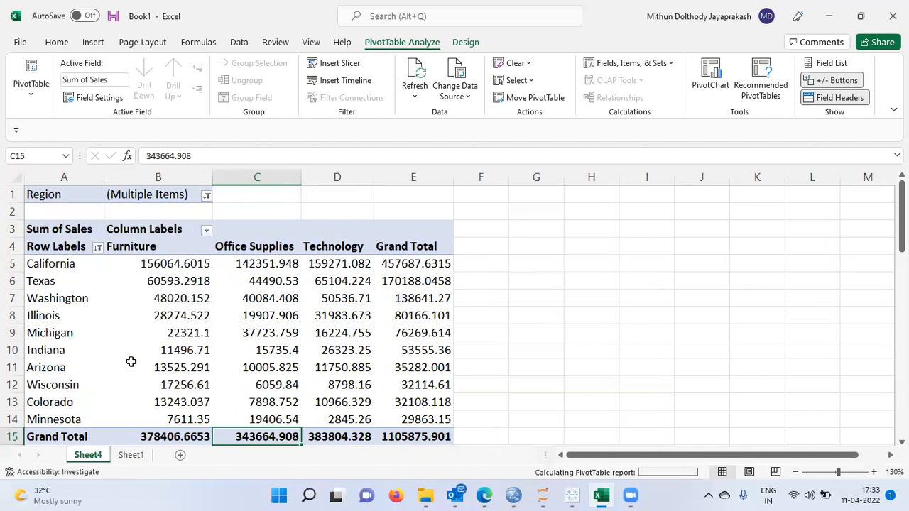